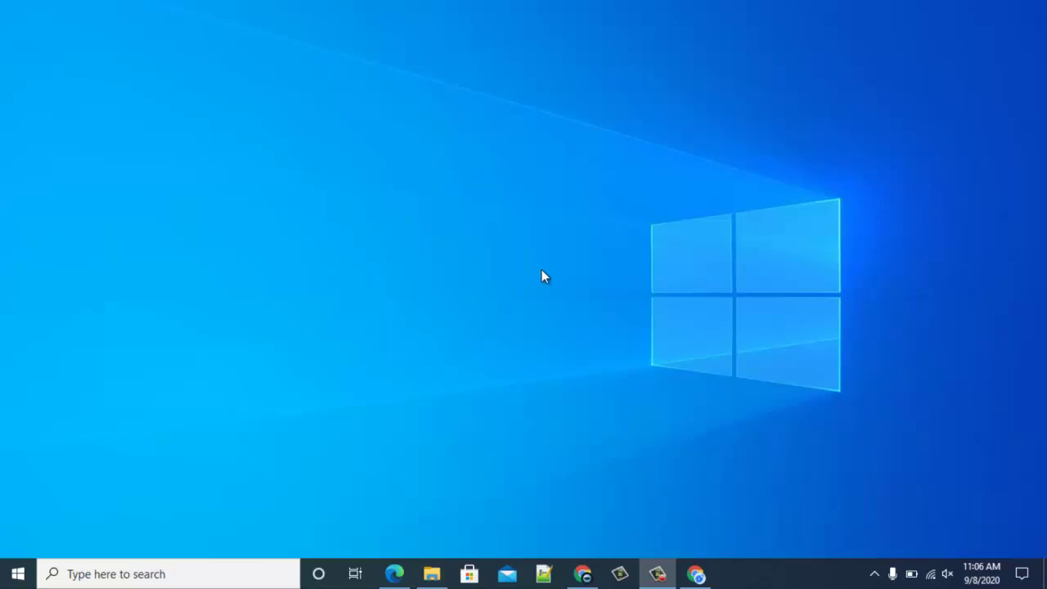
# Switch to the Facebook feed in Chrome, close the chat pop-ups and return to the start of the feed
pyautogui.click(586, 574)
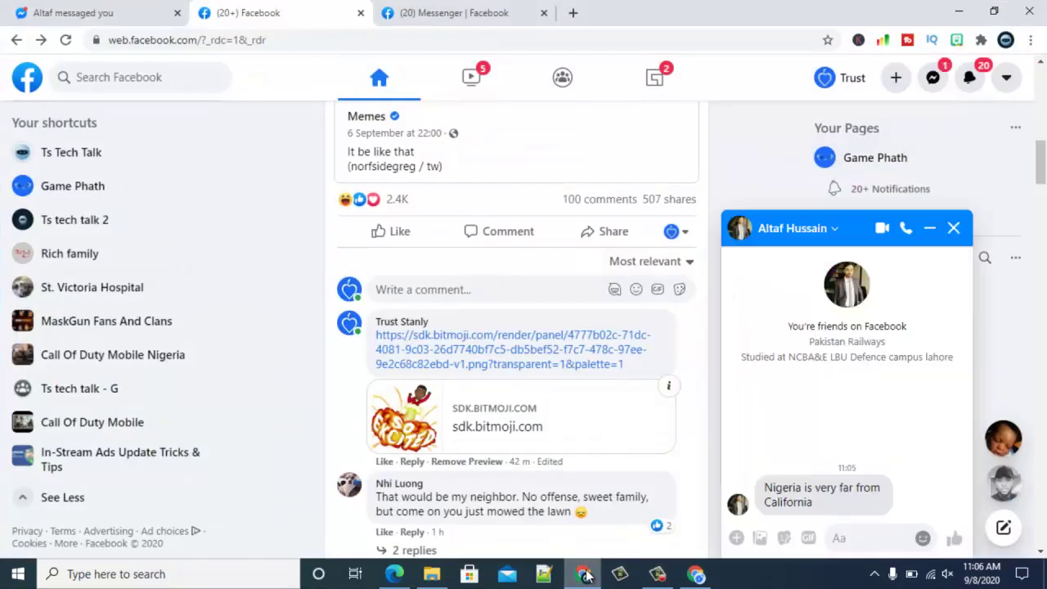
pyautogui.click(953, 231)
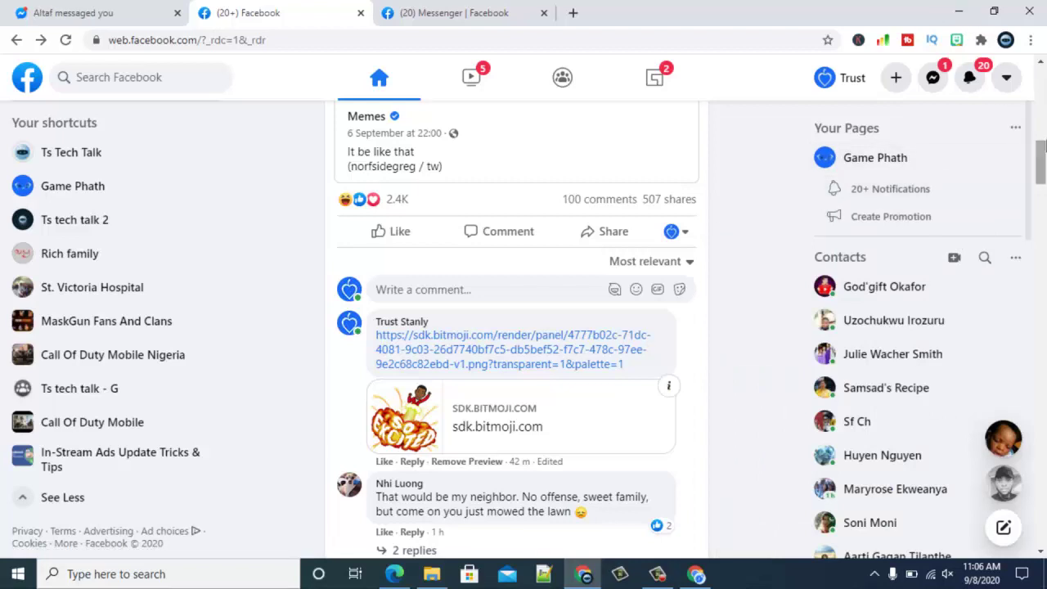
pyautogui.scroll(4, 1044, 122)
pyautogui.scroll(1, 1043, 122)
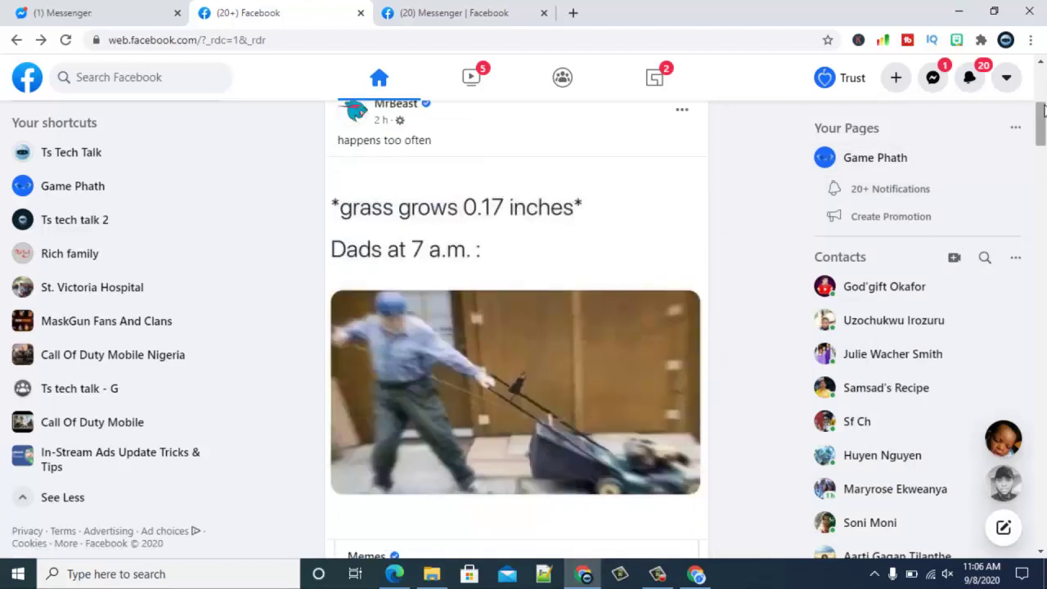
pyautogui.scroll(4, 1040, 108)
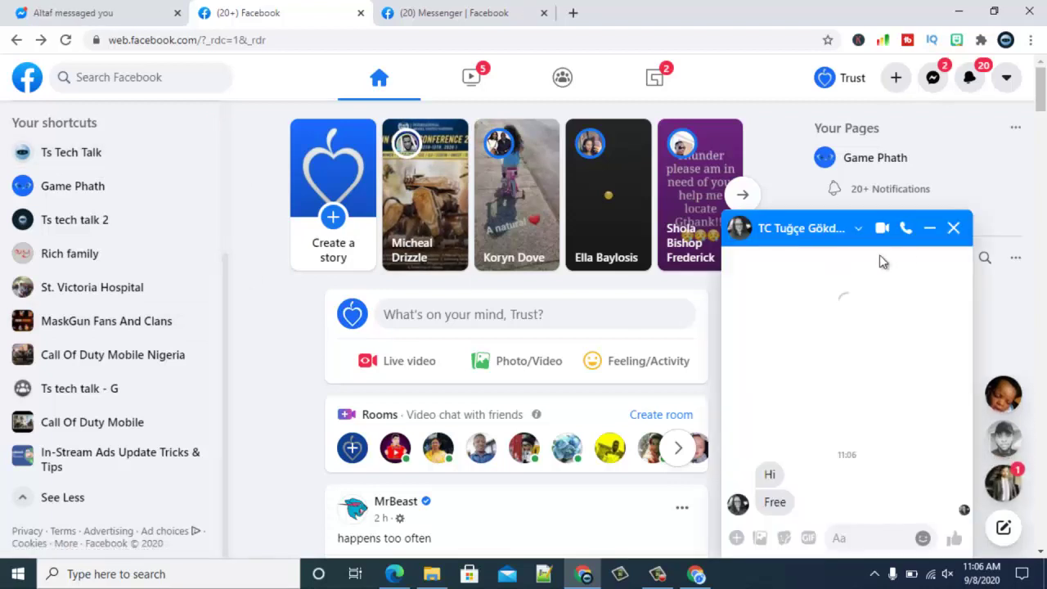
pyautogui.click(953, 228)
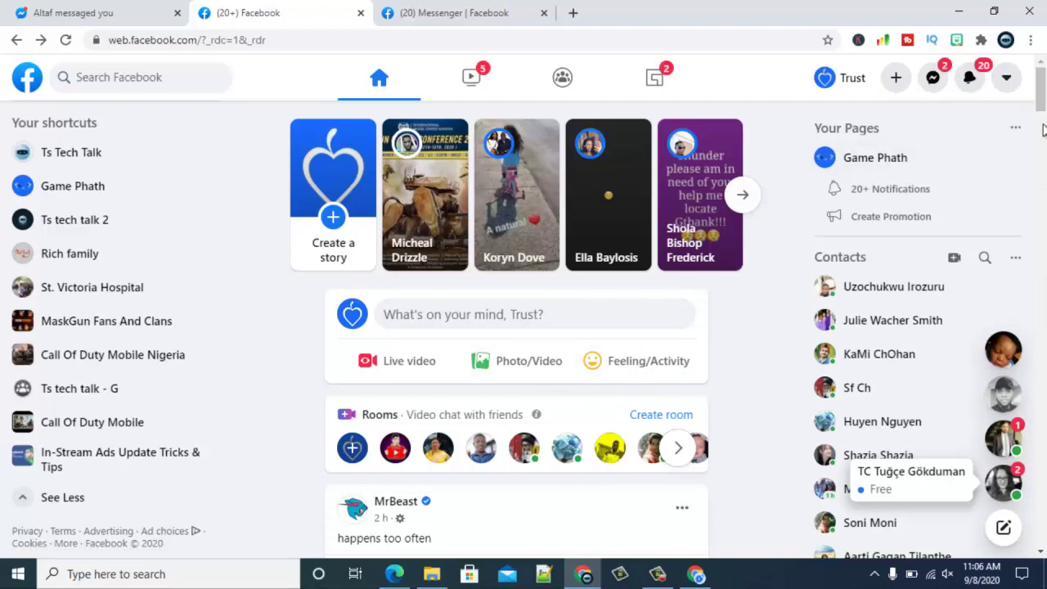
# Attach the bubble-bath avatar sticker to a new comment on MrBeast's lawn-mowing meme post
pyautogui.moveTo(1043, 103); pyautogui.dragTo(1043, 182)
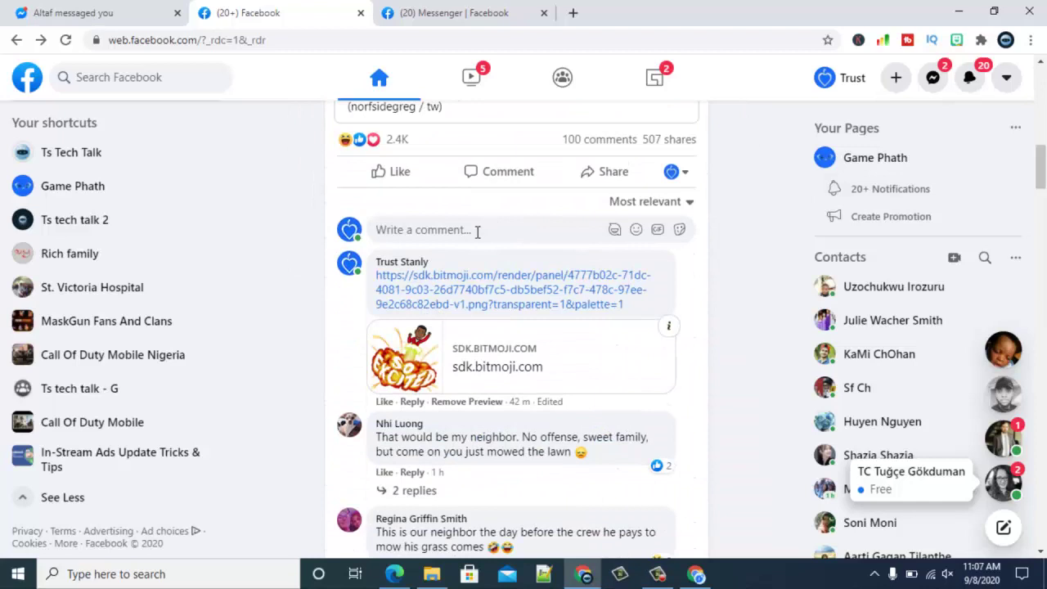
pyautogui.click(477, 231)
pyautogui.click(615, 231)
pyautogui.scroll(-3, 617, 235)
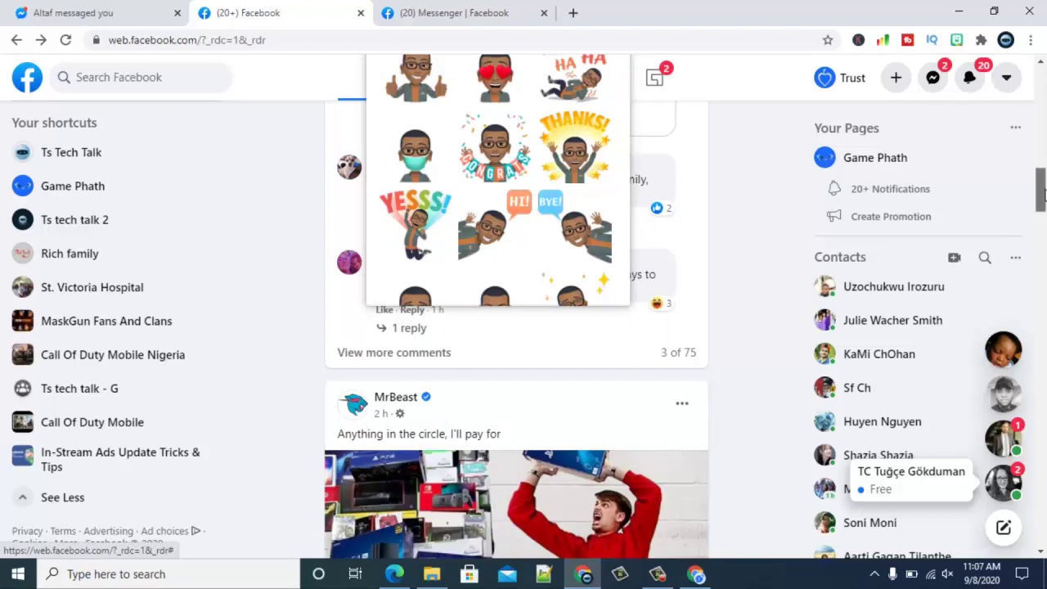
pyautogui.scroll(3, 1043, 192)
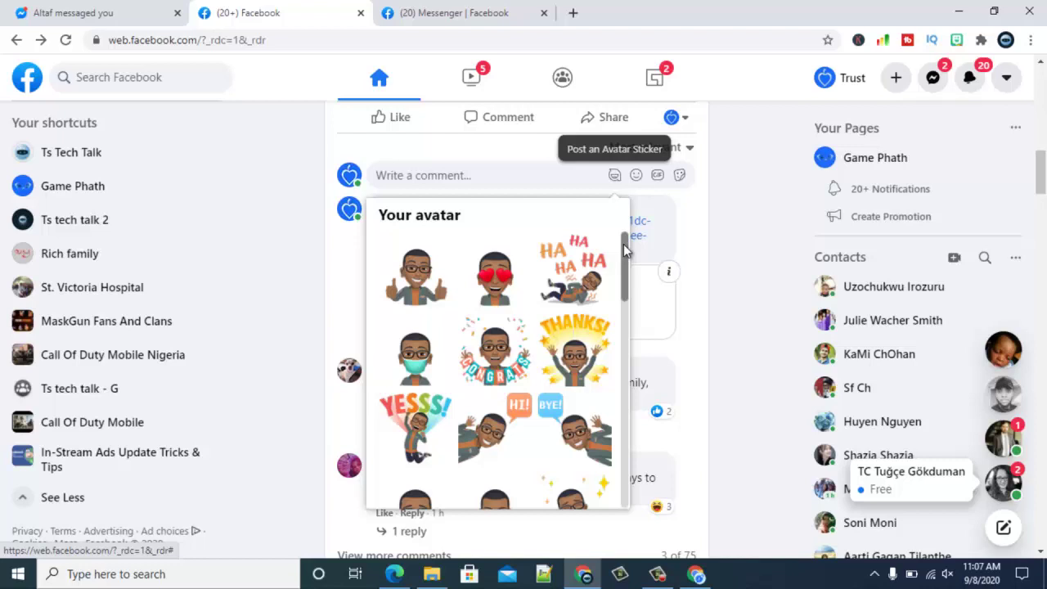
pyautogui.moveTo(623, 244); pyautogui.dragTo(621, 458)
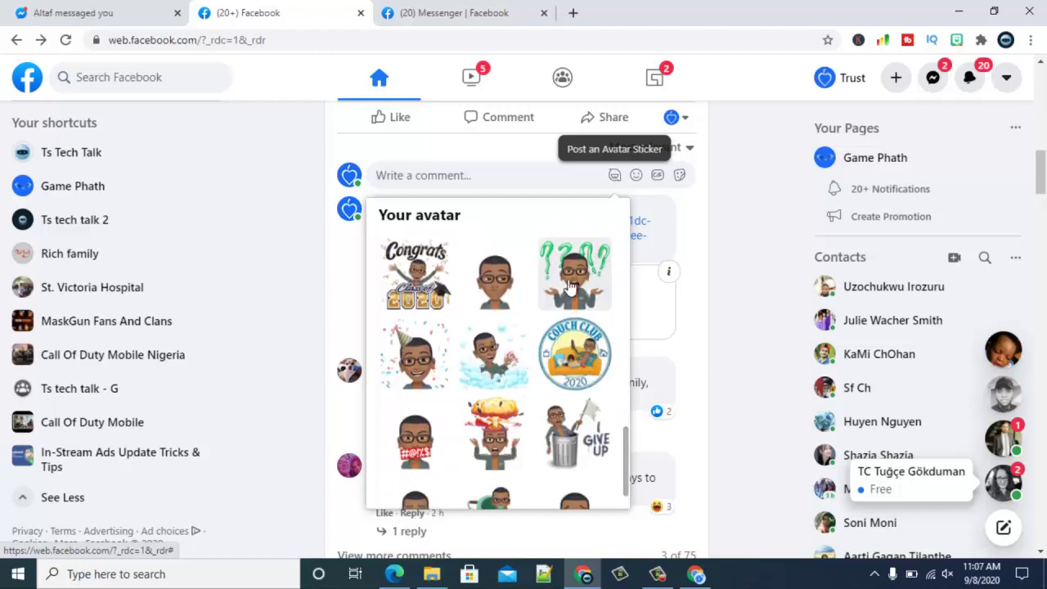
pyautogui.click(483, 364)
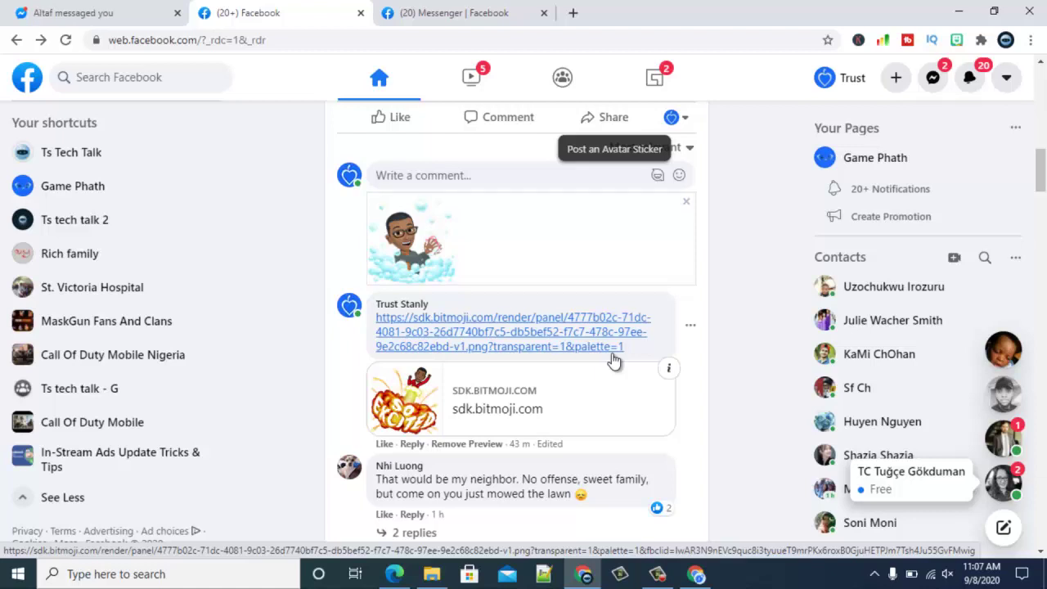
# Publish the bubble-bath sticker comment and leave the new comment field empty
pyautogui.click(449, 182)
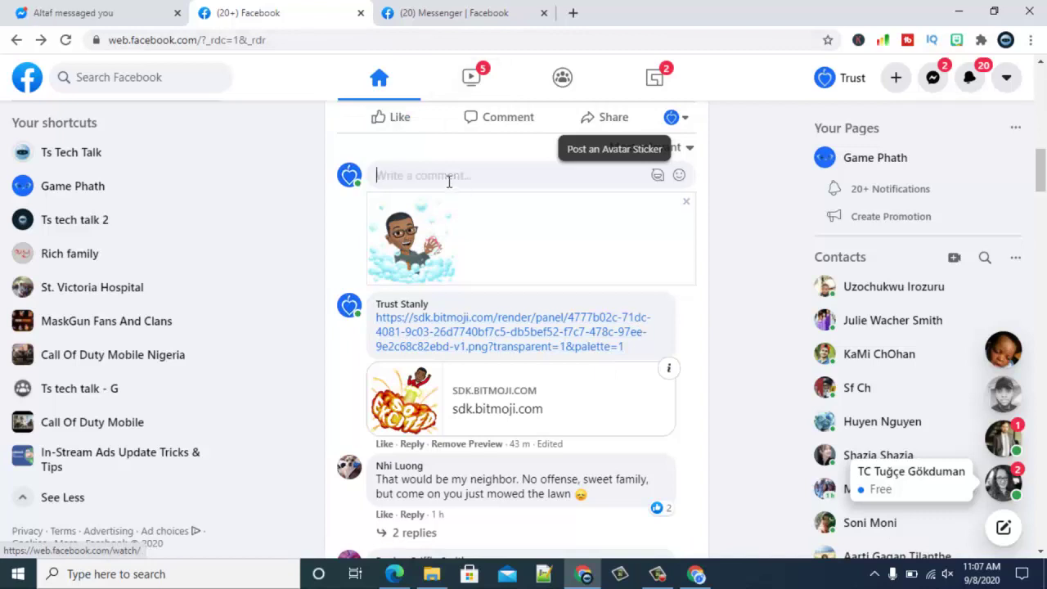
pyautogui.press('Return')
pyautogui.write('\\')
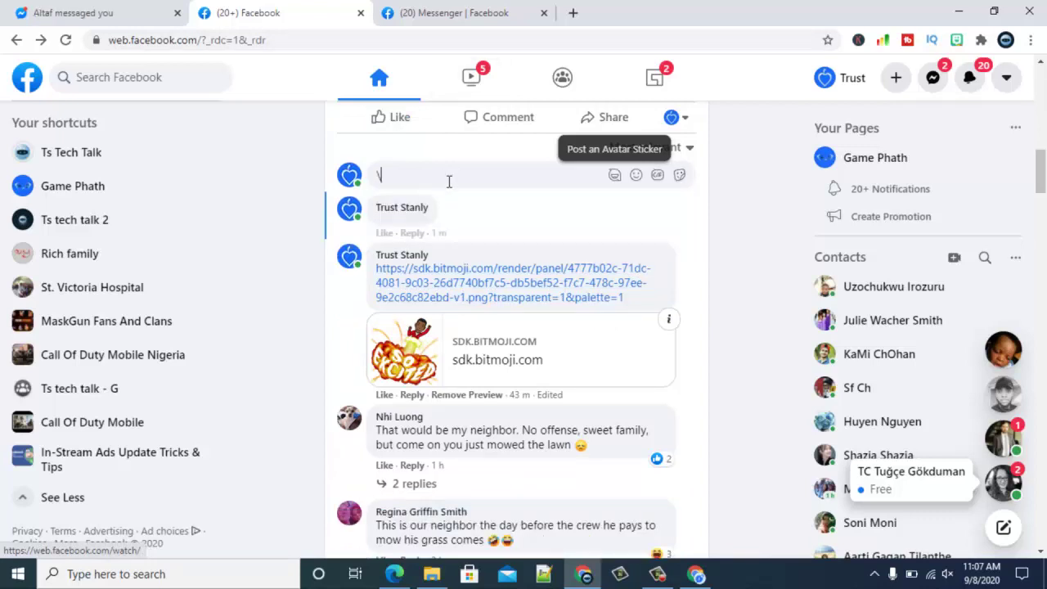
pyautogui.press('BackSpace')
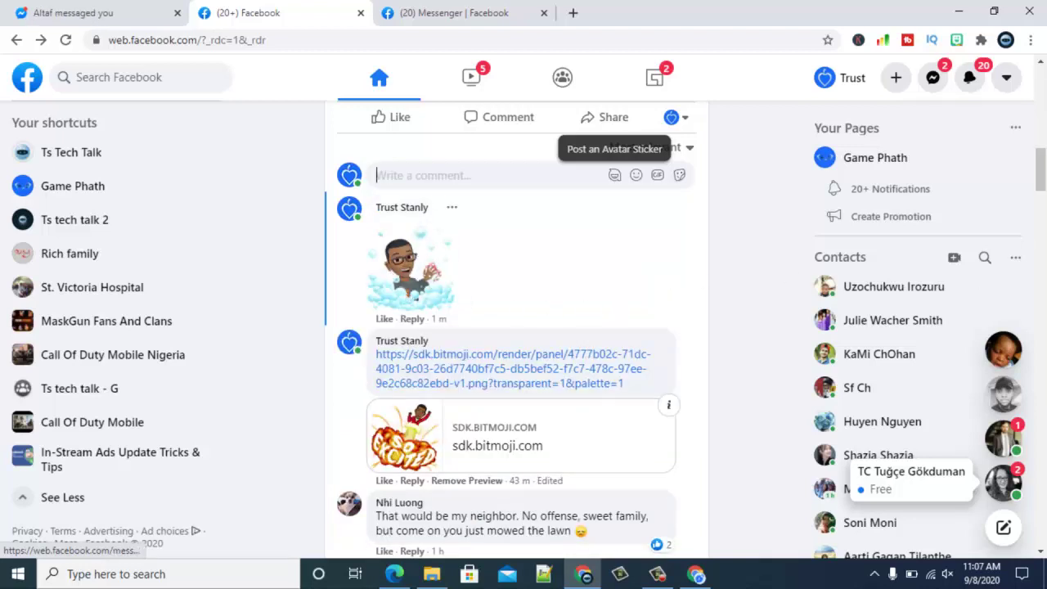
# Comment on the "Say no more..." cover photo post with the raised-arms avatar sticker from the general sticker picker
pyautogui.click(1043, 211)
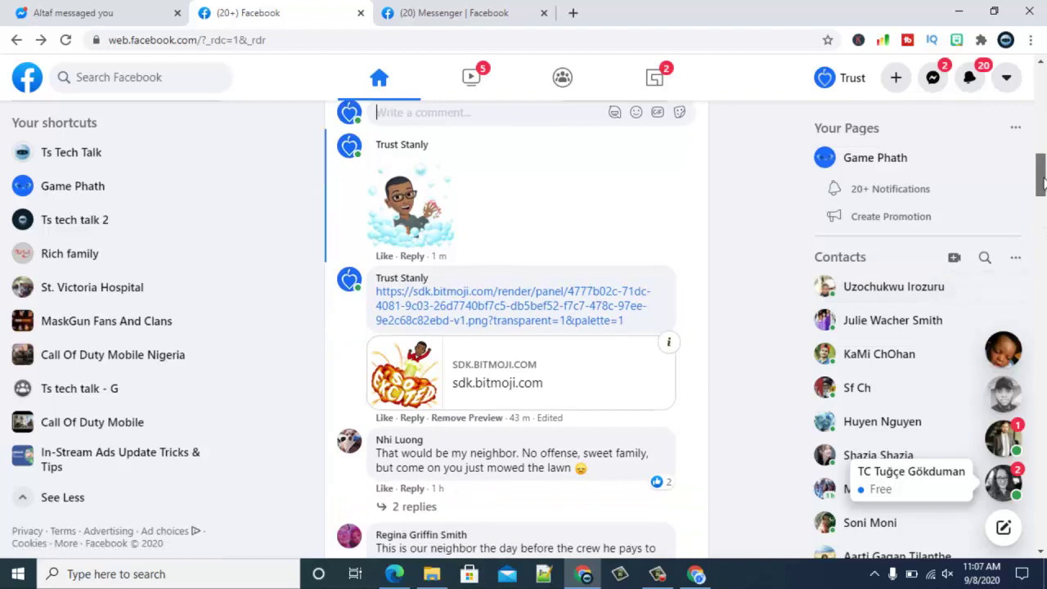
pyautogui.scroll(-1, 1043, 211)
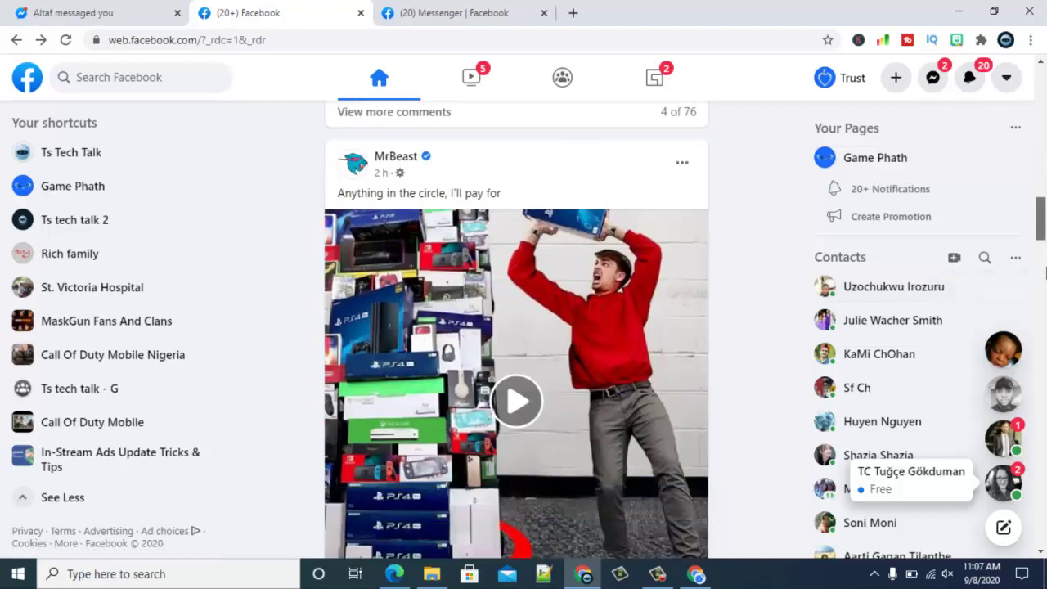
pyautogui.click(1045, 272)
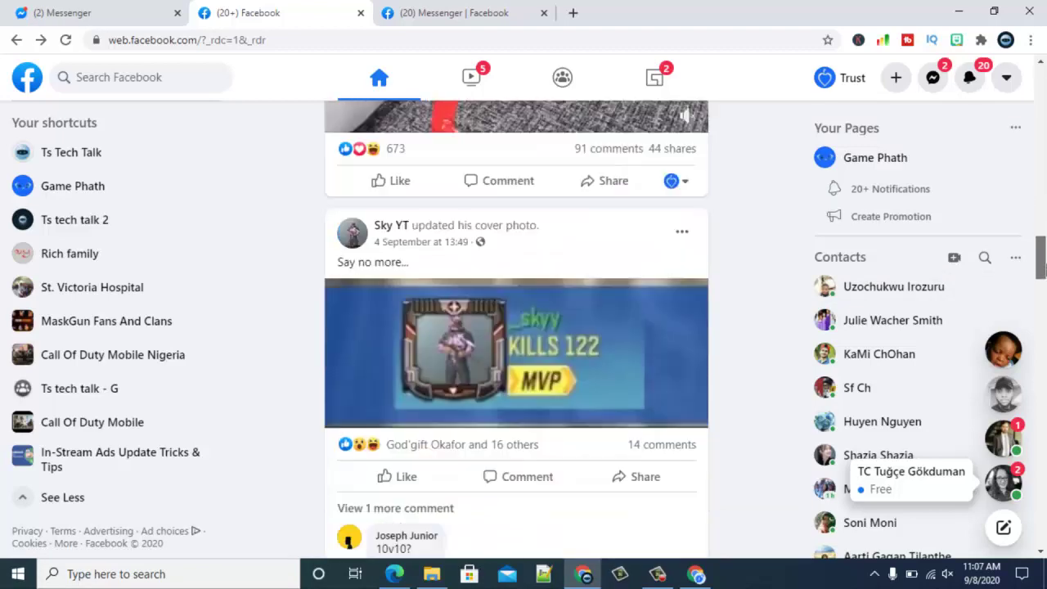
pyautogui.scroll(-1, 1040, 260)
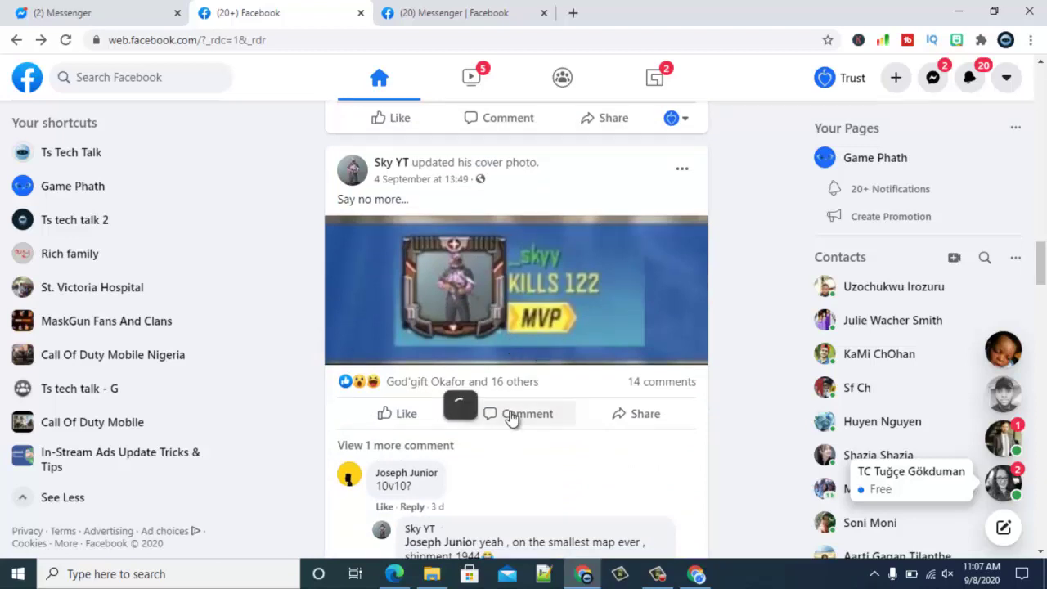
pyautogui.scroll(-4, 510, 419)
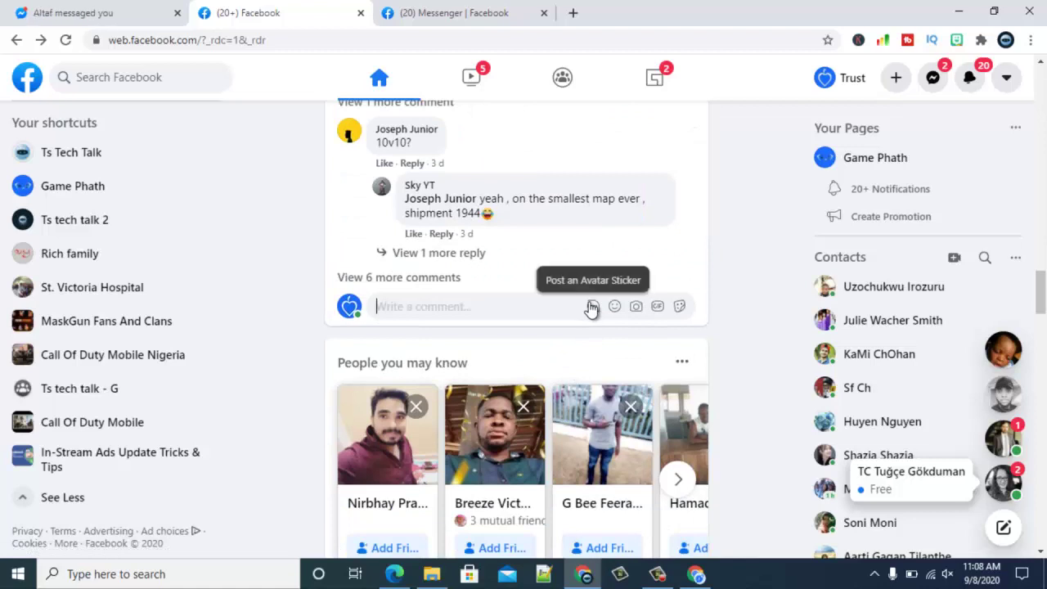
pyautogui.click(680, 309)
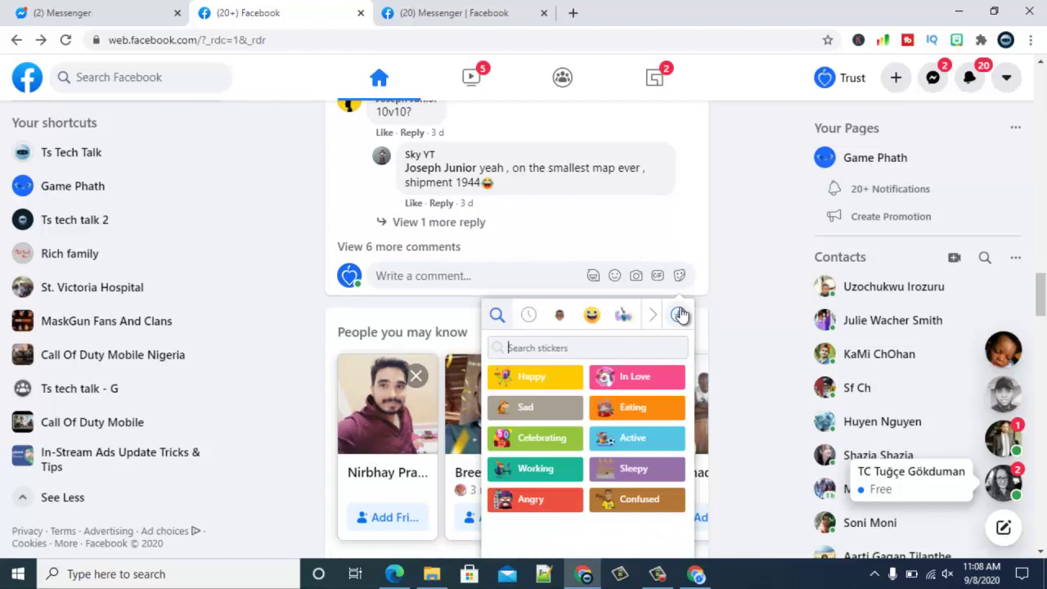
pyautogui.click(561, 318)
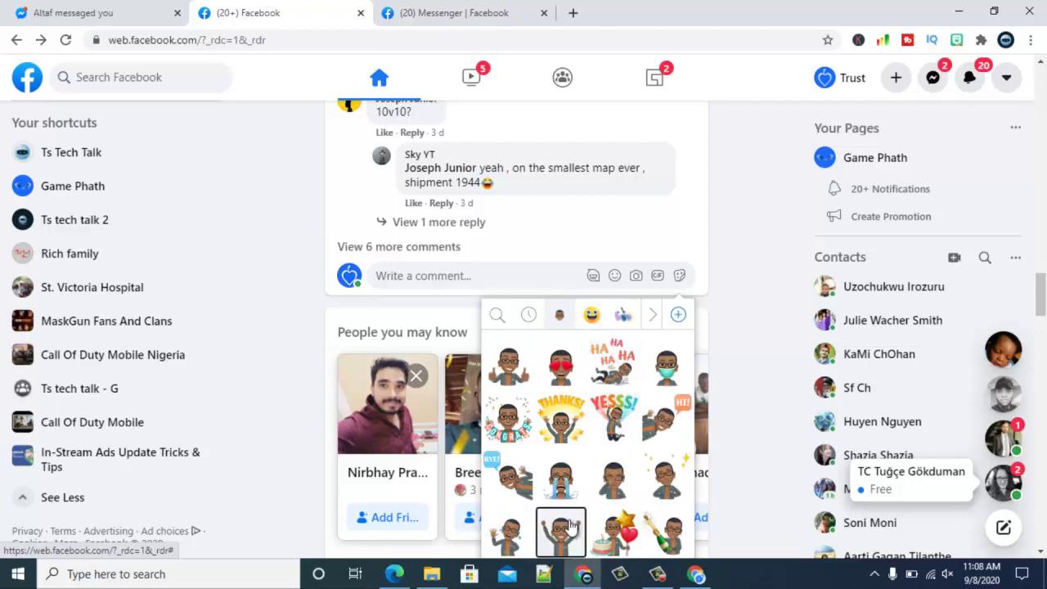
pyautogui.click(565, 530)
pyautogui.click(439, 281)
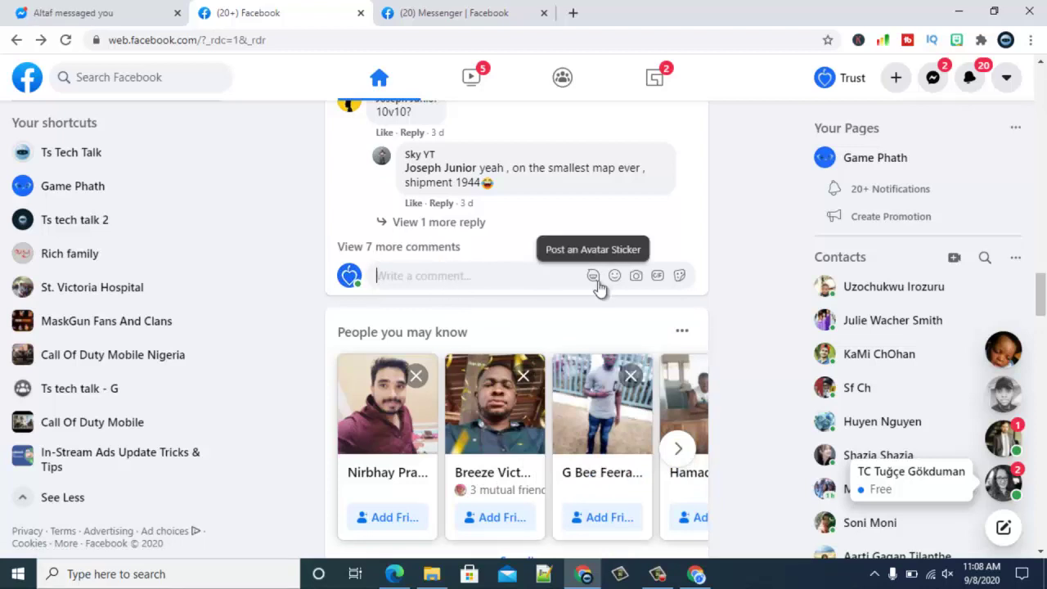
# Send the champagne-bottle avatar sticker in the open Messenger conversation and close the sticker picker
pyautogui.click(486, 12)
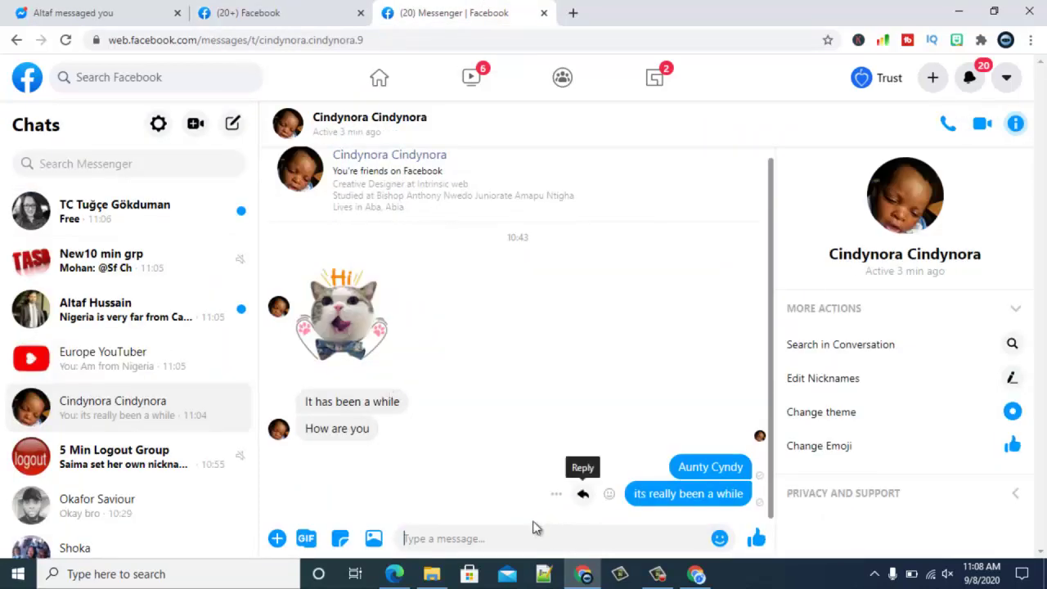
pyautogui.click(340, 539)
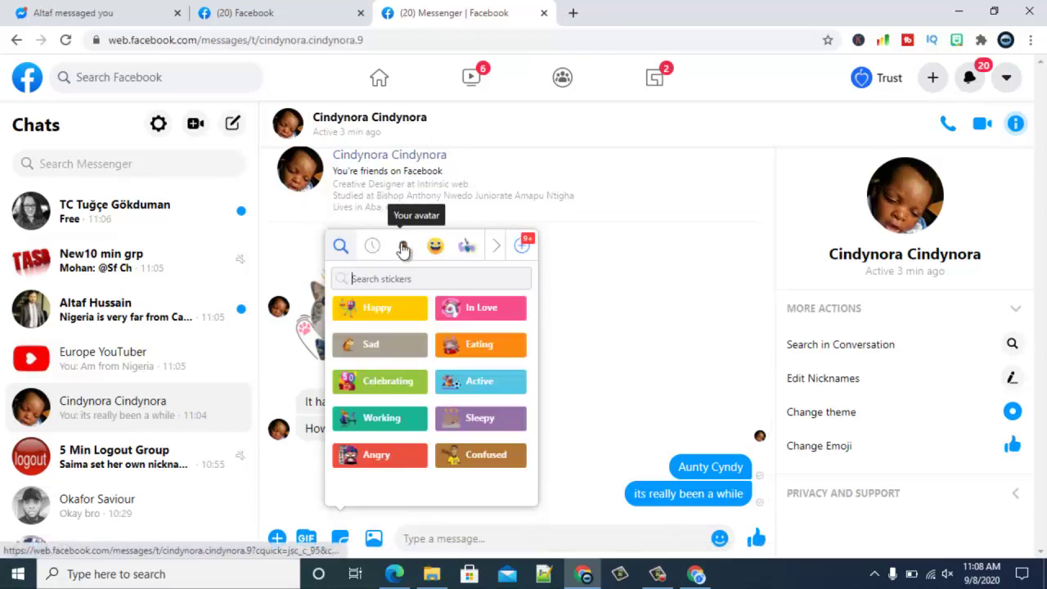
pyautogui.click(403, 247)
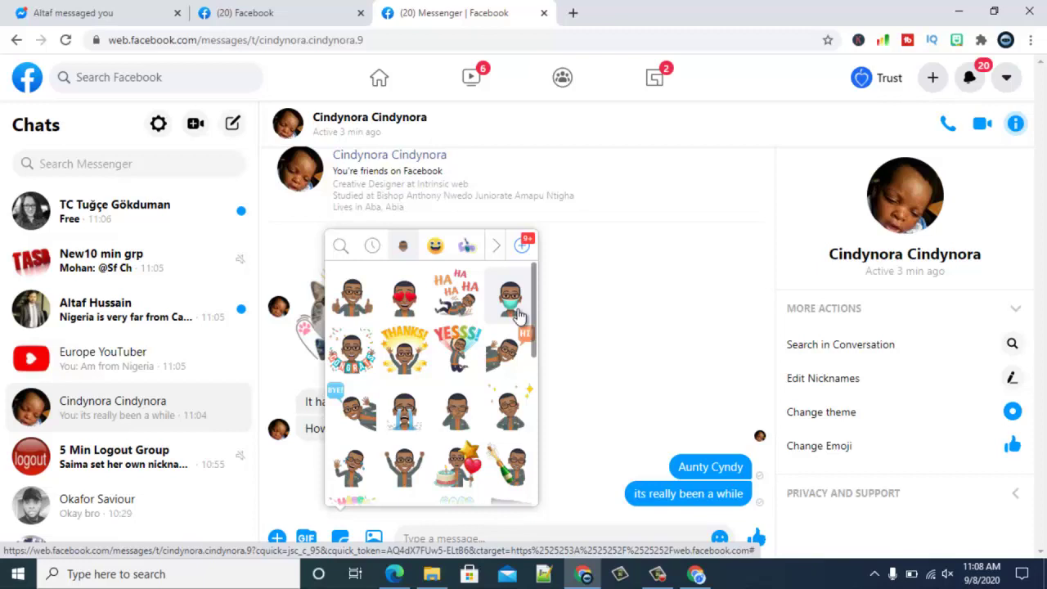
pyautogui.click(509, 472)
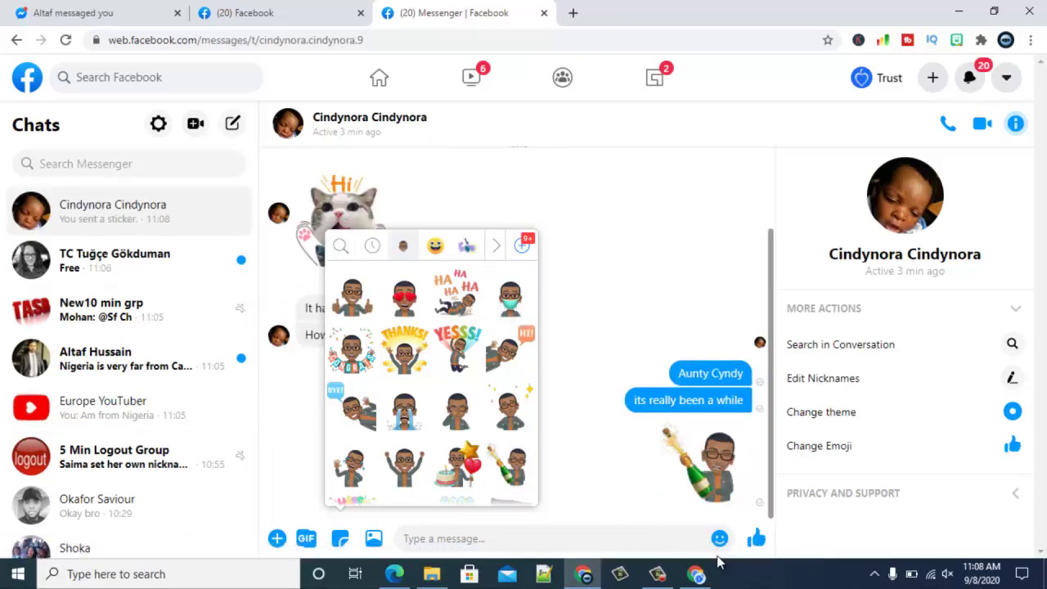
pyautogui.click(650, 537)
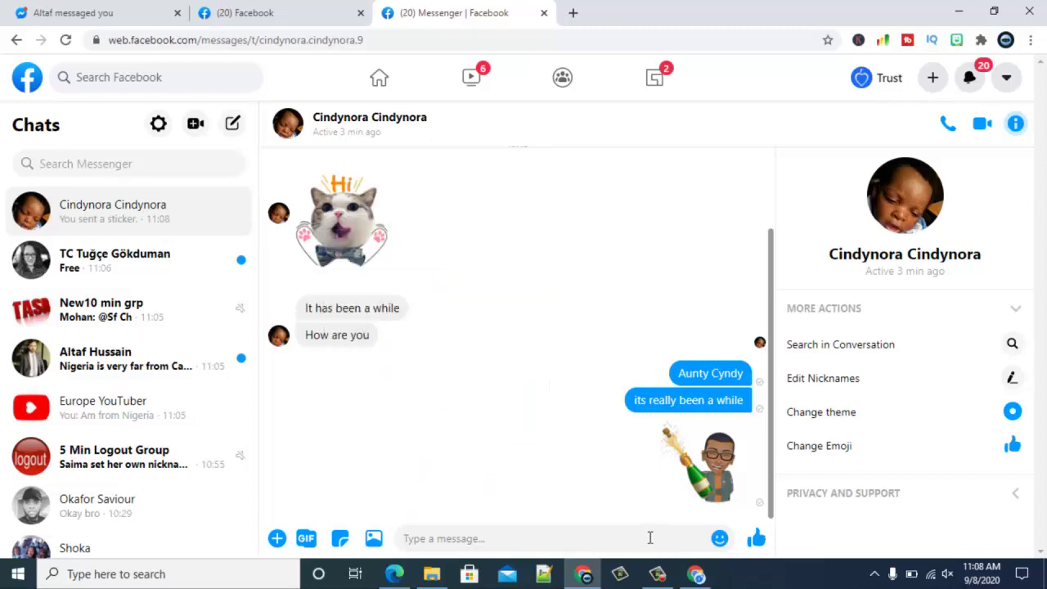